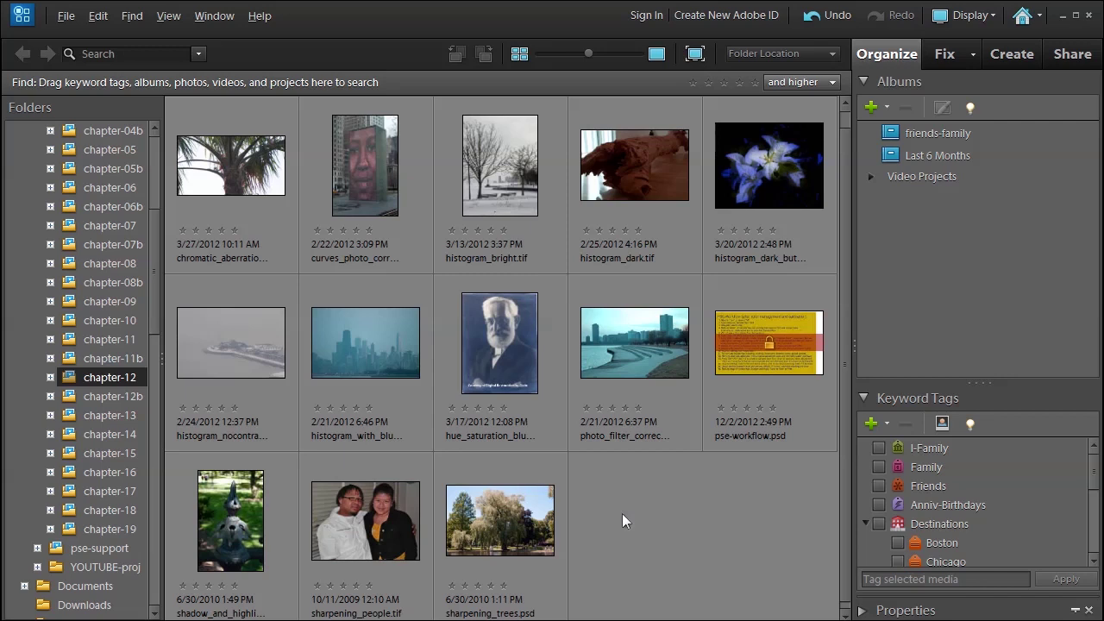
# Select the histogram_with_blue_colorcast skyline thumbnail and bring up its context menu.
pyautogui.click(359, 349)
pyautogui.rightClick(359, 350)
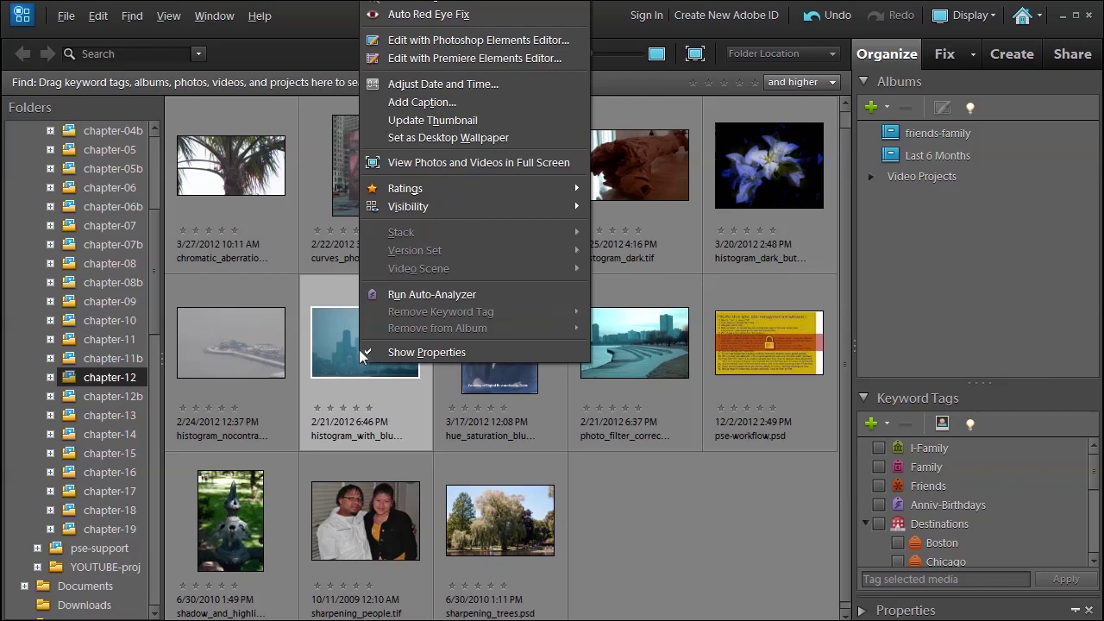
# Open the skyline photo in Photoshop Elements Editor, glance at pse-workflow.psd, then return to it.
pyautogui.click(401, 39)
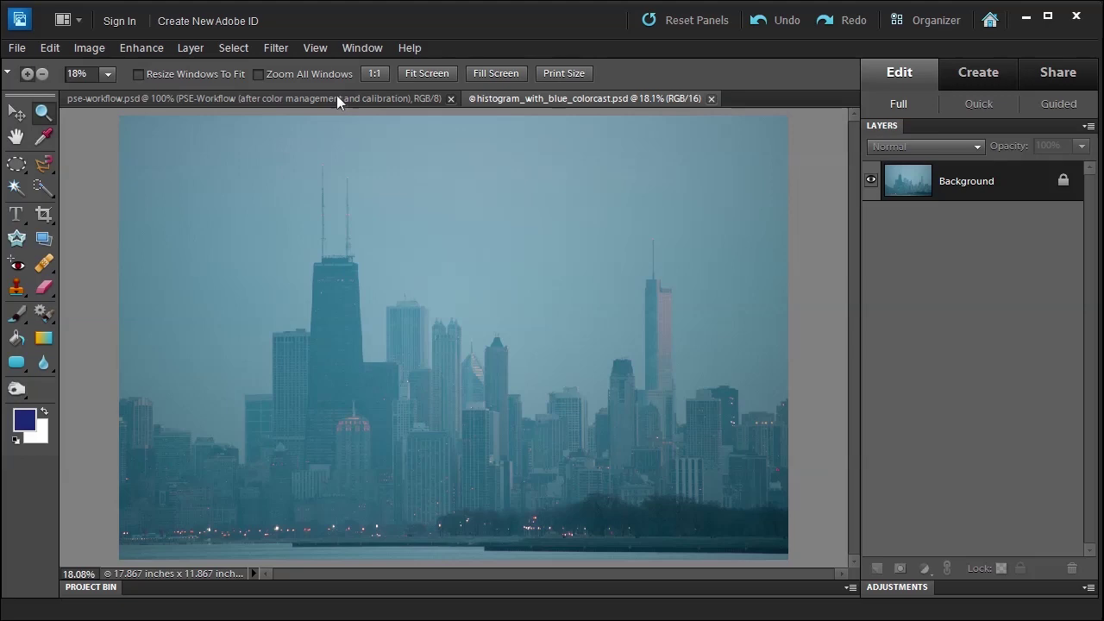
pyautogui.click(337, 96)
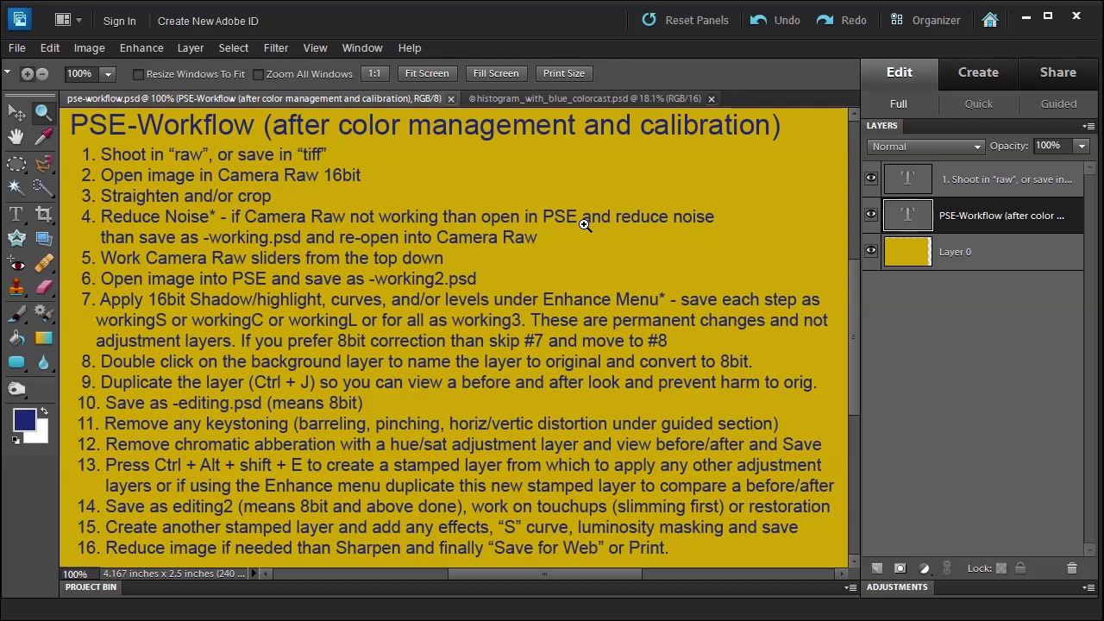
pyautogui.click(513, 98)
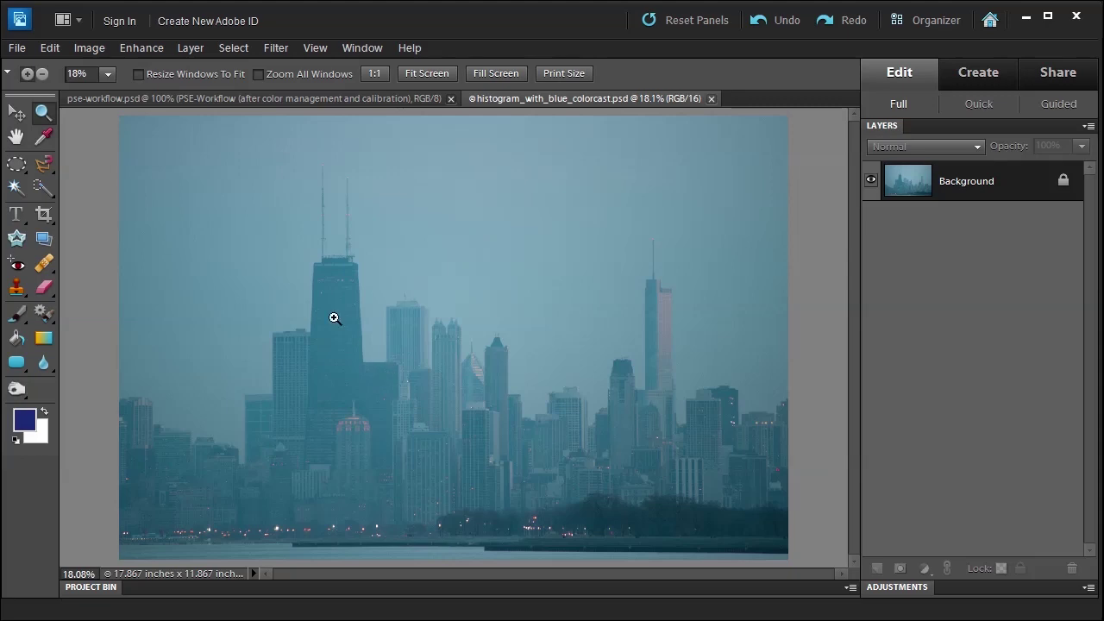
pyautogui.click(288, 97)
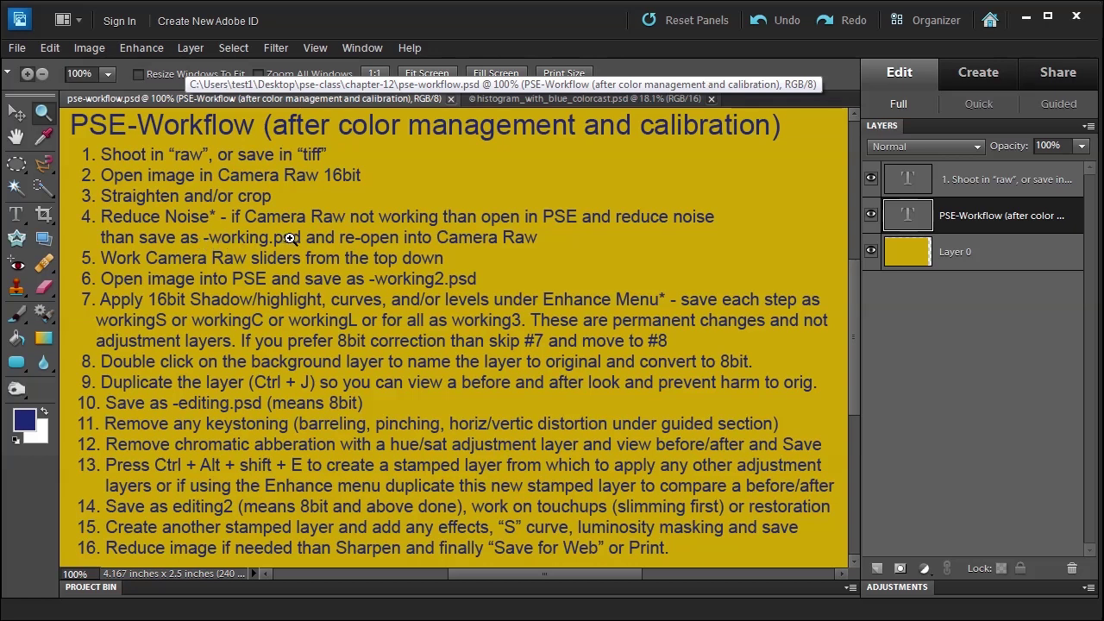
pyautogui.click(544, 95)
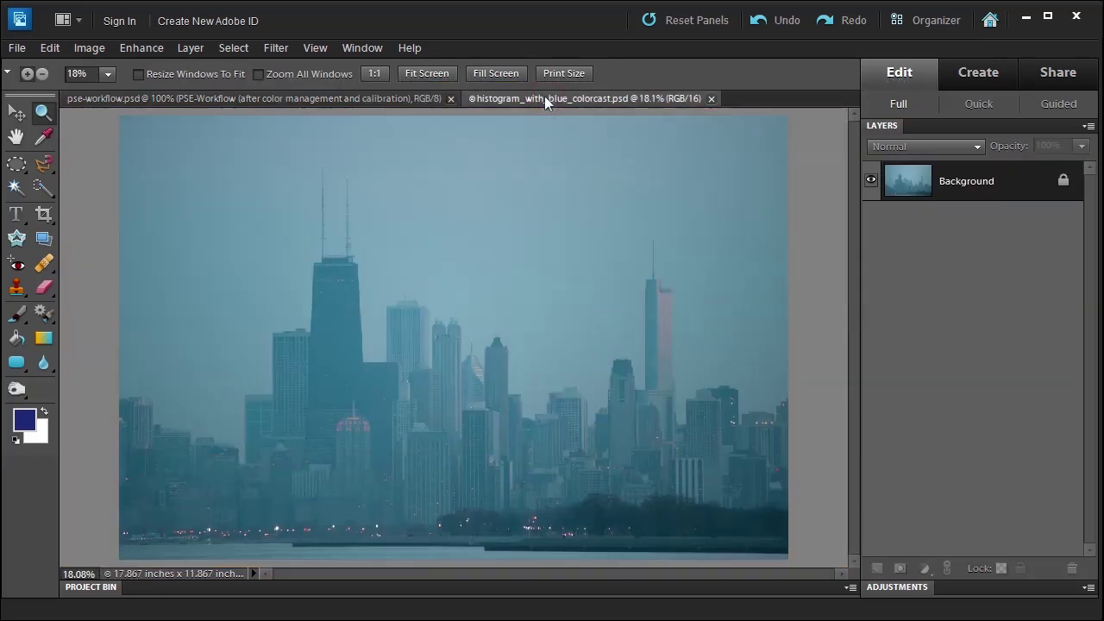
# View the skyline at 100% Actual Pixels and open the Filter > Noise > Reduce Noise dialog.
pyautogui.doubleClick(43, 113)
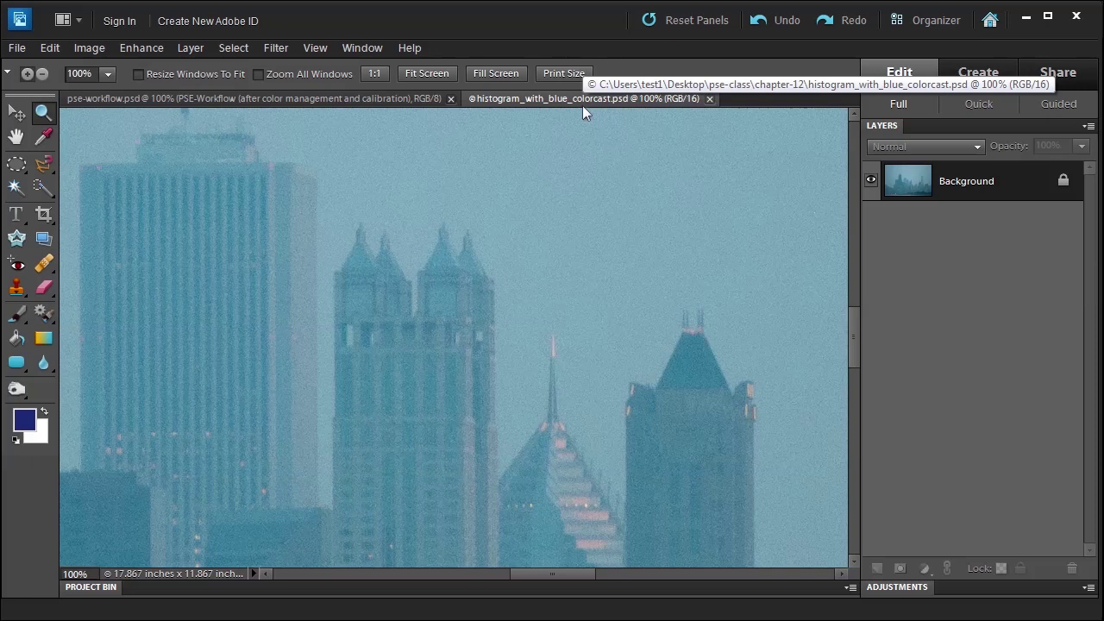
pyautogui.click(275, 47)
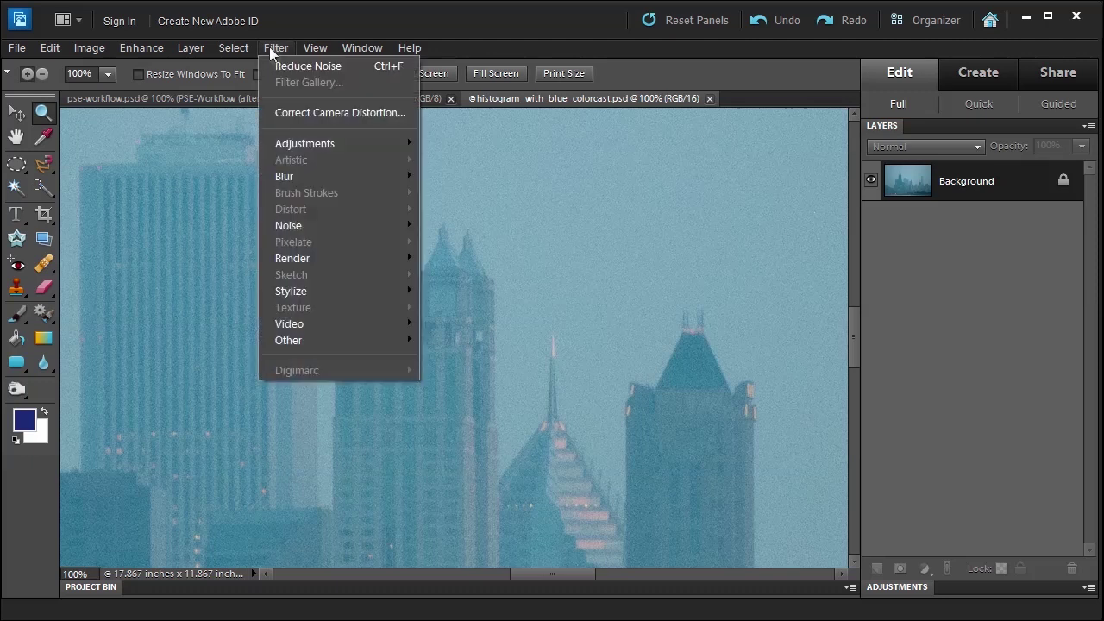
pyautogui.moveTo(400, 232)
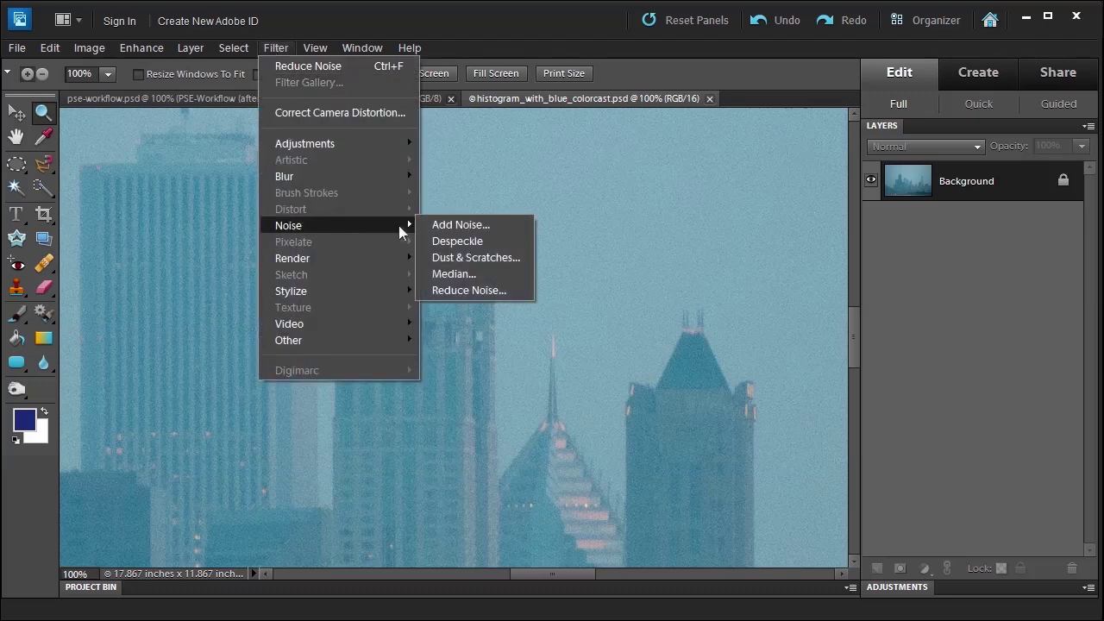
pyautogui.click(477, 290)
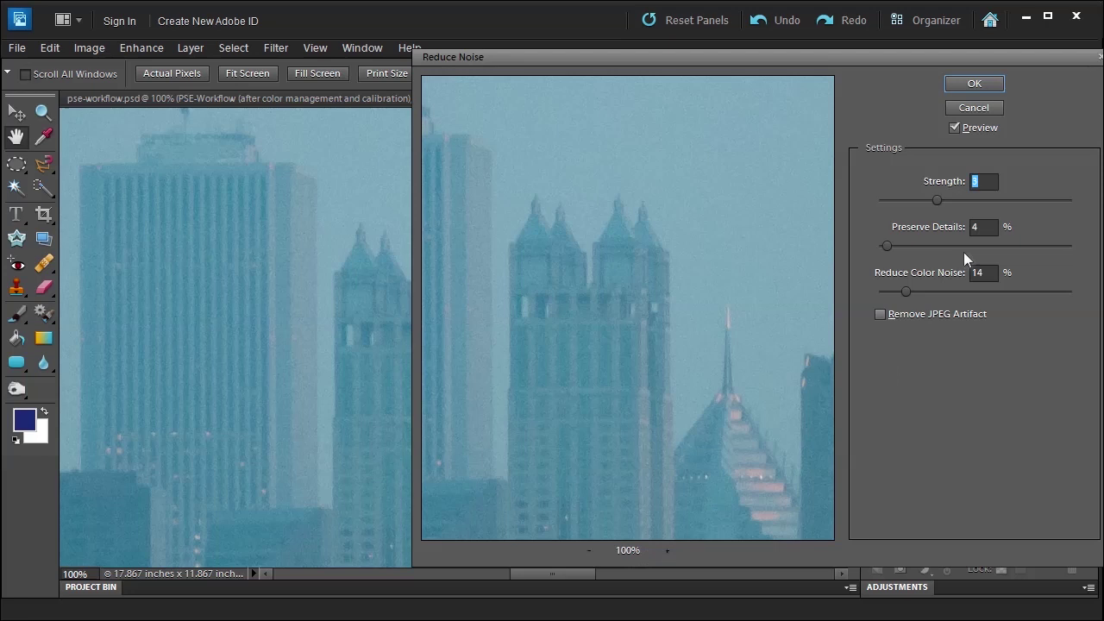
# Set Reduce Color Noise to 0 and Strength to 10, comparing the preview with the original.
pyautogui.moveTo(913, 294); pyautogui.dragTo(880, 292)
pyautogui.moveTo(937, 200); pyautogui.dragTo(867, 206)
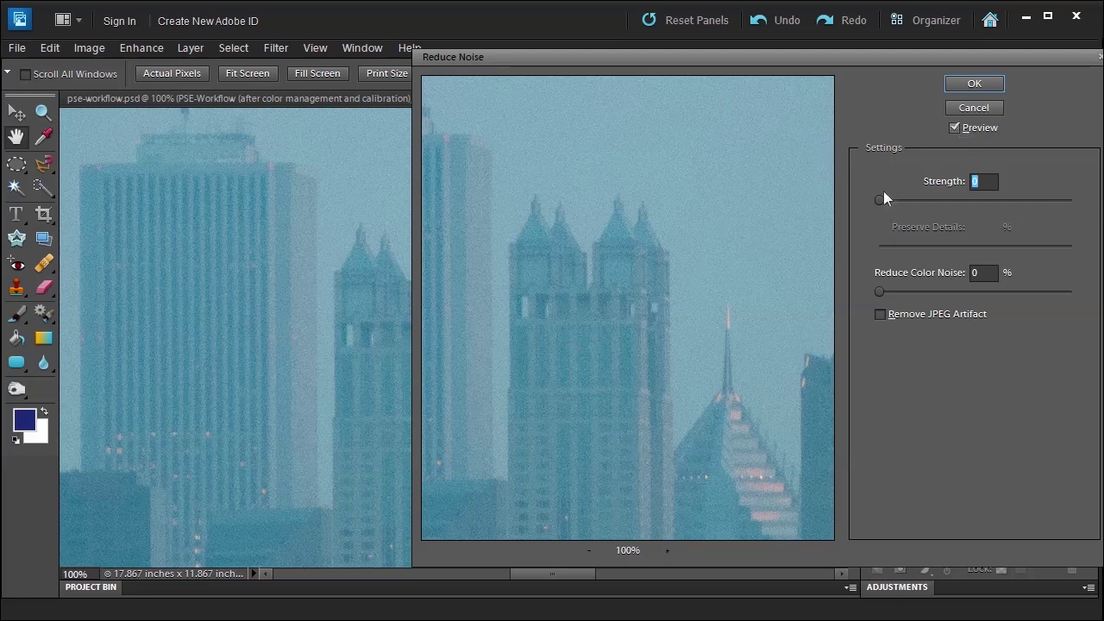
pyautogui.moveTo(880, 200); pyautogui.dragTo(1089, 205)
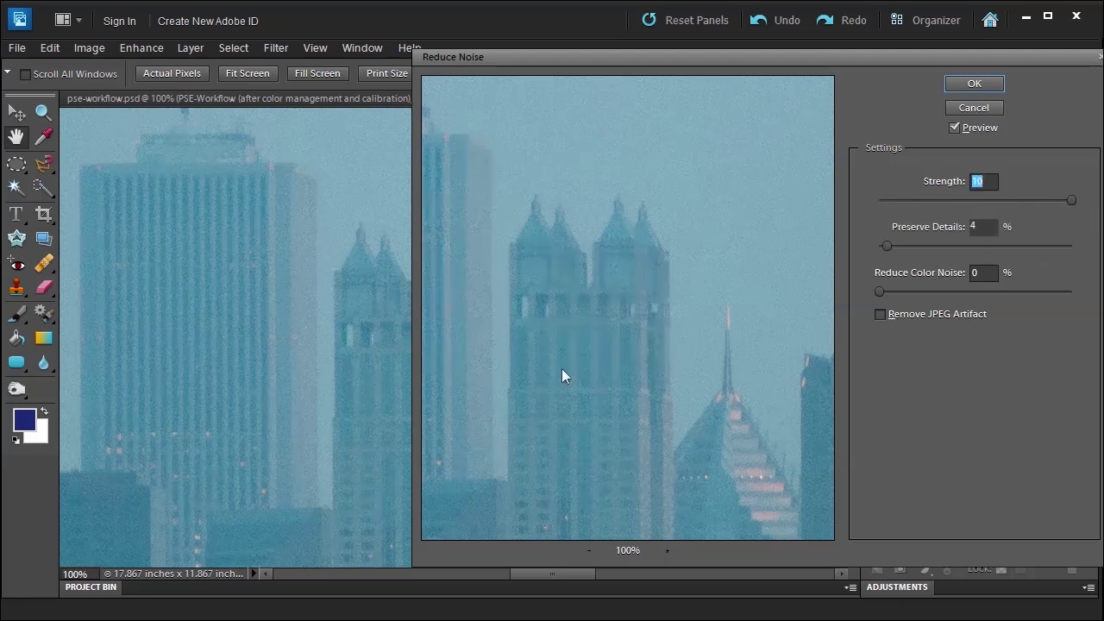
pyautogui.click(630, 275)
# Lower Strength to 4 and compare the preview against the unfiltered original.
pyautogui.click(1072, 201)
pyautogui.moveTo(1072, 200); pyautogui.dragTo(961, 207)
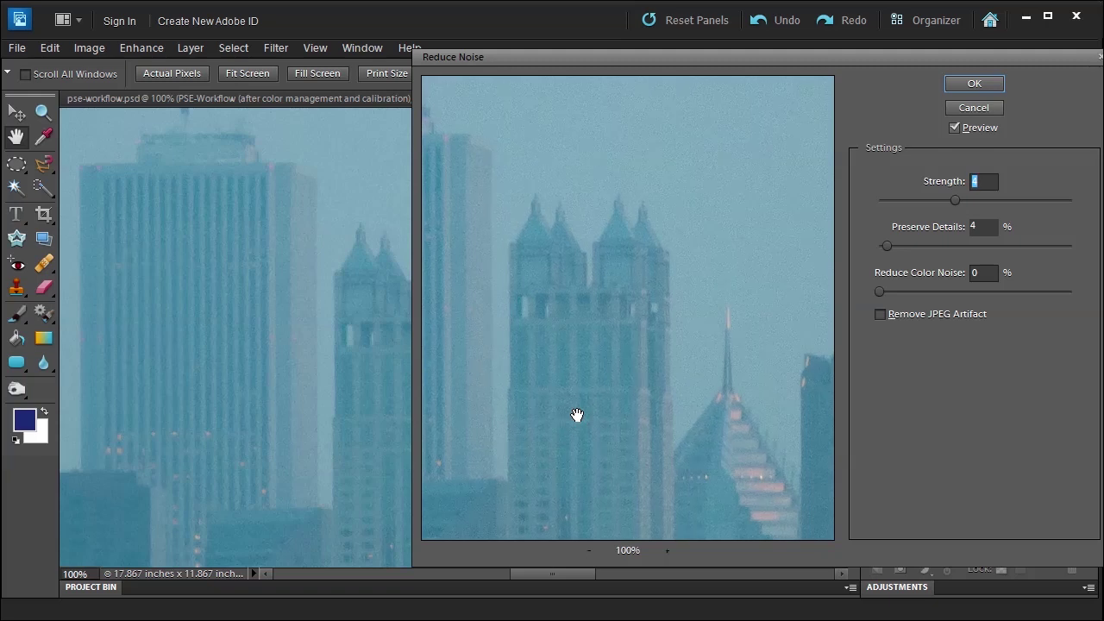
pyautogui.click(794, 520)
pyautogui.click(577, 376)
# Raise Preserve Details to 12% and check other buildings in the preview.
pyautogui.moveTo(887, 243); pyautogui.dragTo(911, 250)
pyautogui.moveTo(737, 453); pyautogui.dragTo(799, 185)
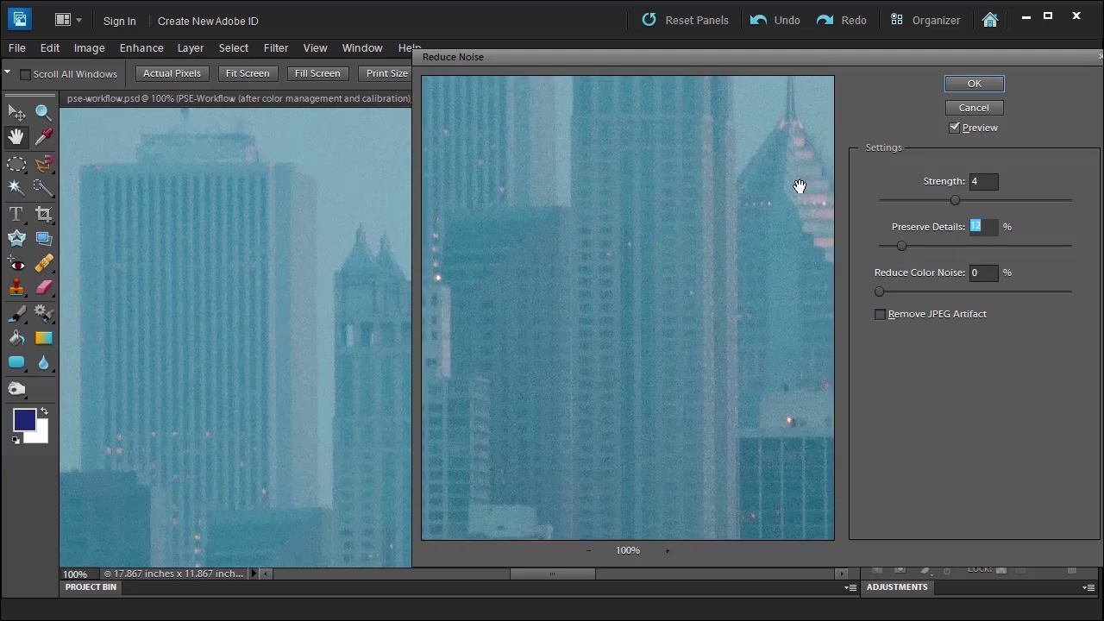
pyautogui.moveTo(548, 396); pyautogui.dragTo(779, 449)
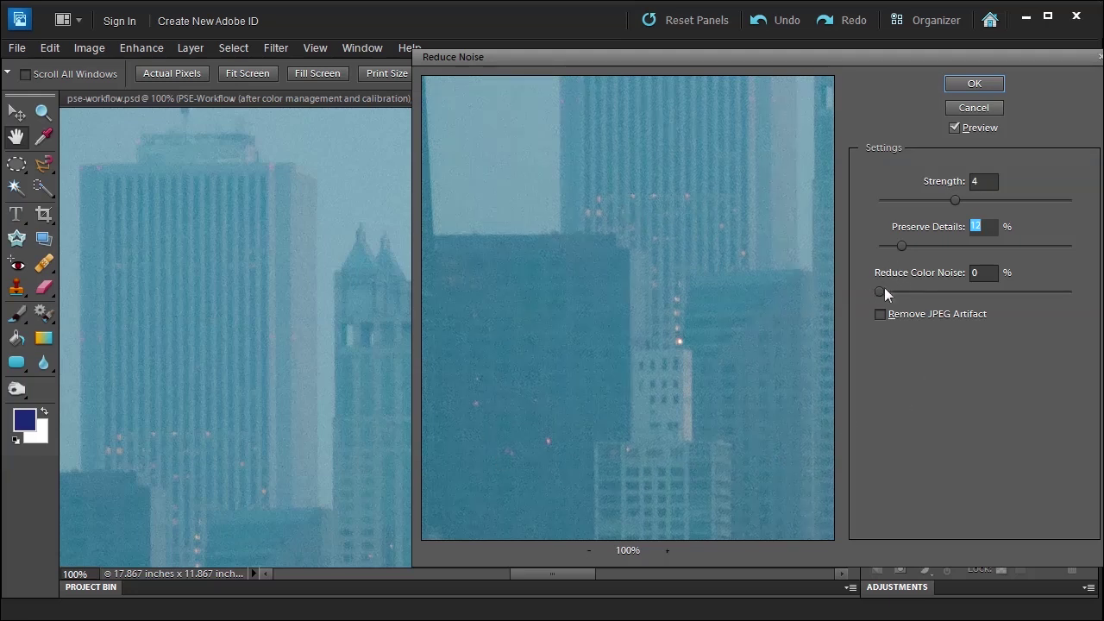
# Try Reduce Color Noise at 100%, settle on 17%, and leave Remove JPEG Artifact off.
pyautogui.moveTo(880, 291); pyautogui.dragTo(1101, 311)
pyautogui.moveTo(1070, 291); pyautogui.dragTo(914, 316)
pyautogui.click(914, 315)
pyautogui.click(887, 316)
# Inspect the twin-spired, tall left, striped and dark glass buildings in the preview.
pyautogui.moveTo(653, 353); pyautogui.dragTo(562, 437)
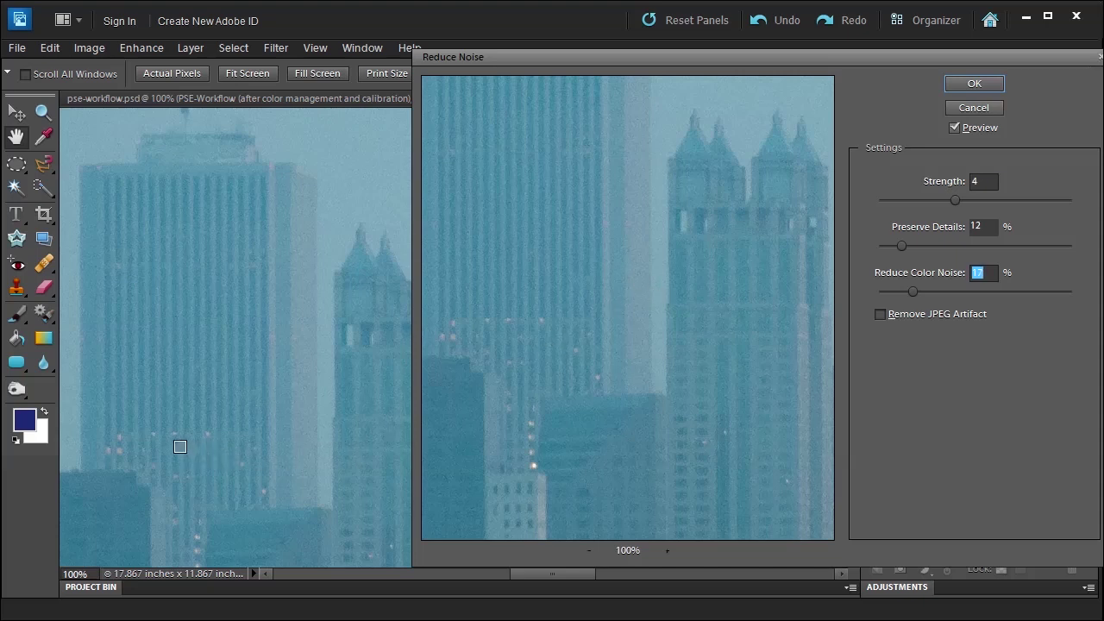
pyautogui.click(177, 432)
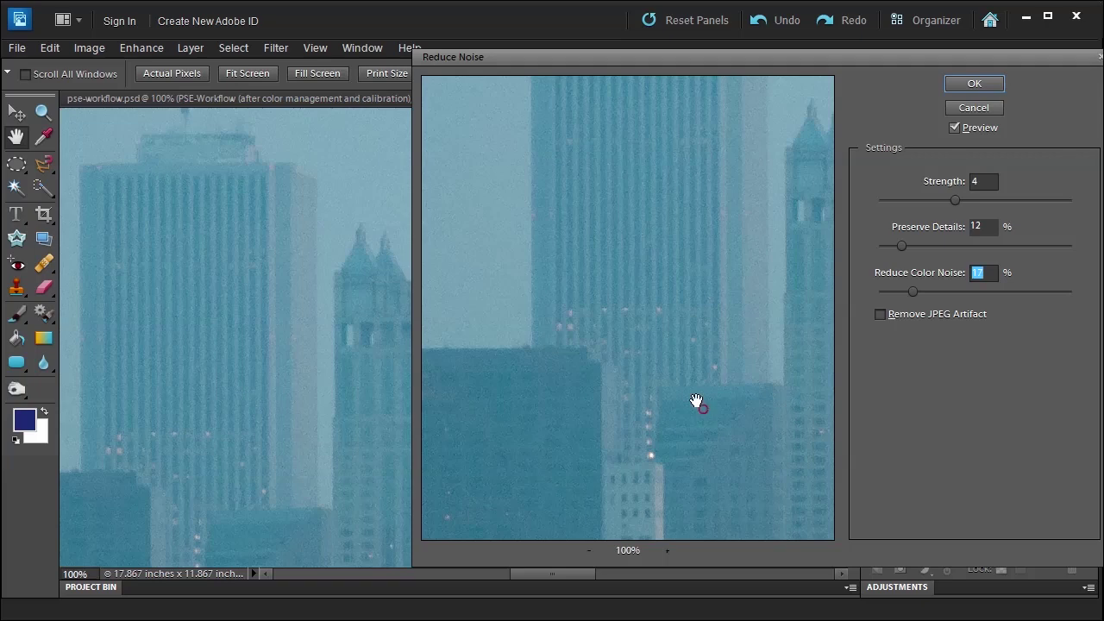
pyautogui.moveTo(697, 402); pyautogui.dragTo(587, 286)
pyautogui.moveTo(762, 393); pyautogui.dragTo(422, 441)
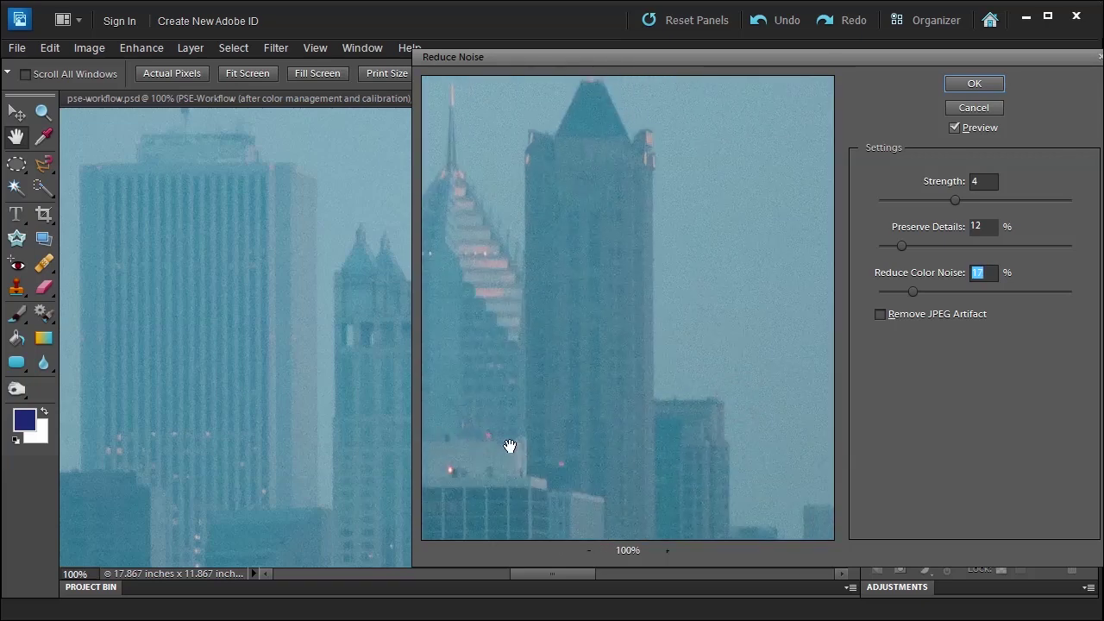
pyautogui.moveTo(510, 446); pyautogui.dragTo(604, 295)
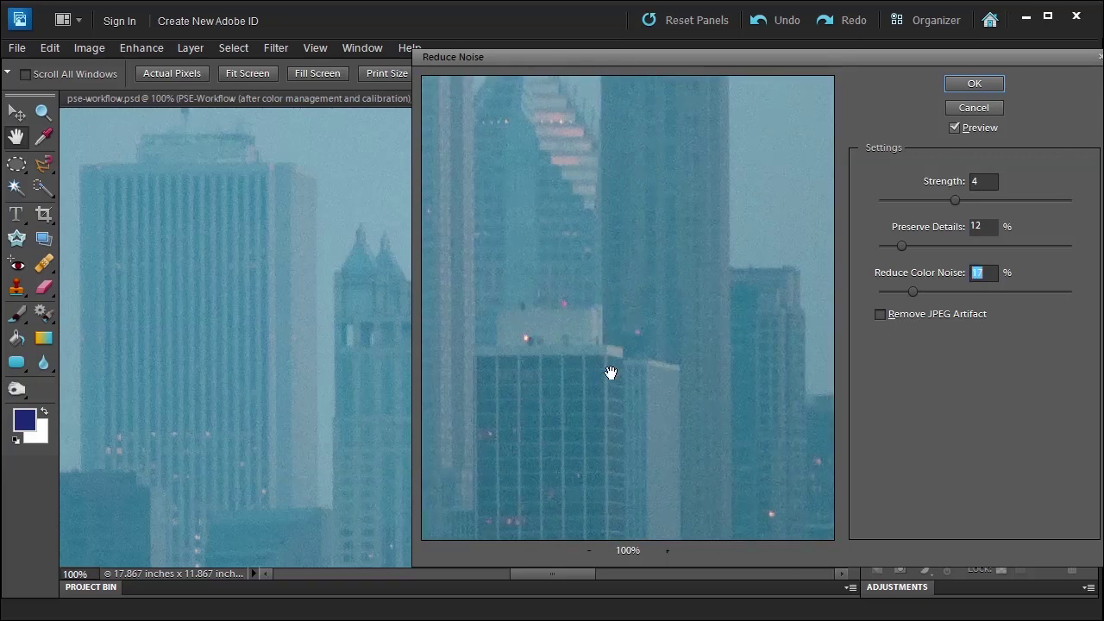
# Apply Reduce Noise to the skyline photo and return to pse-workflow.psd.
pyautogui.click(972, 86)
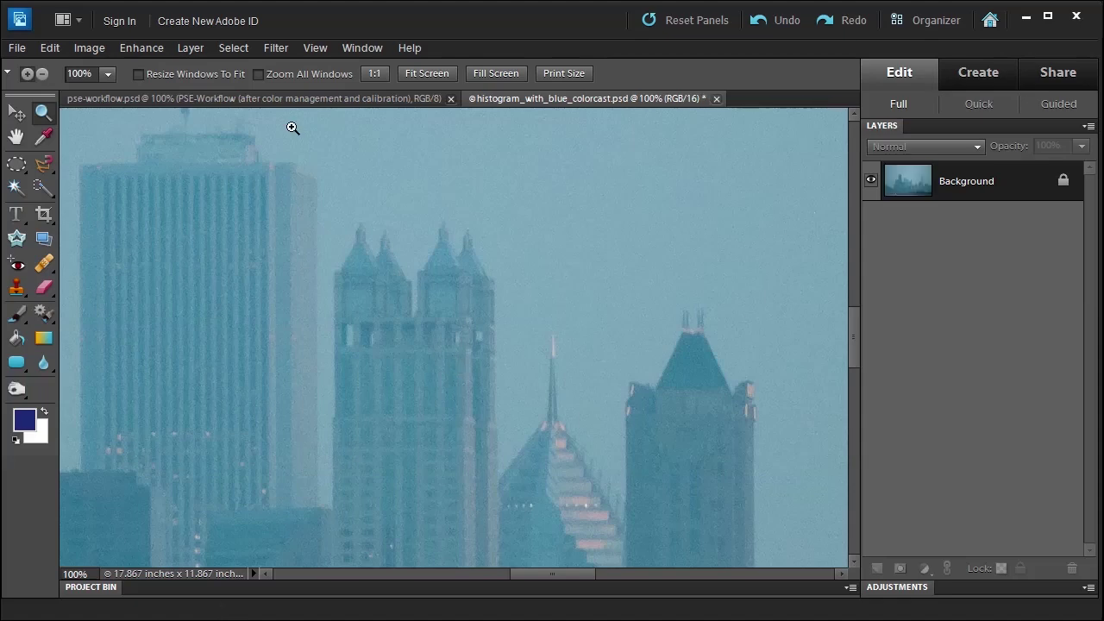
pyautogui.click(273, 97)
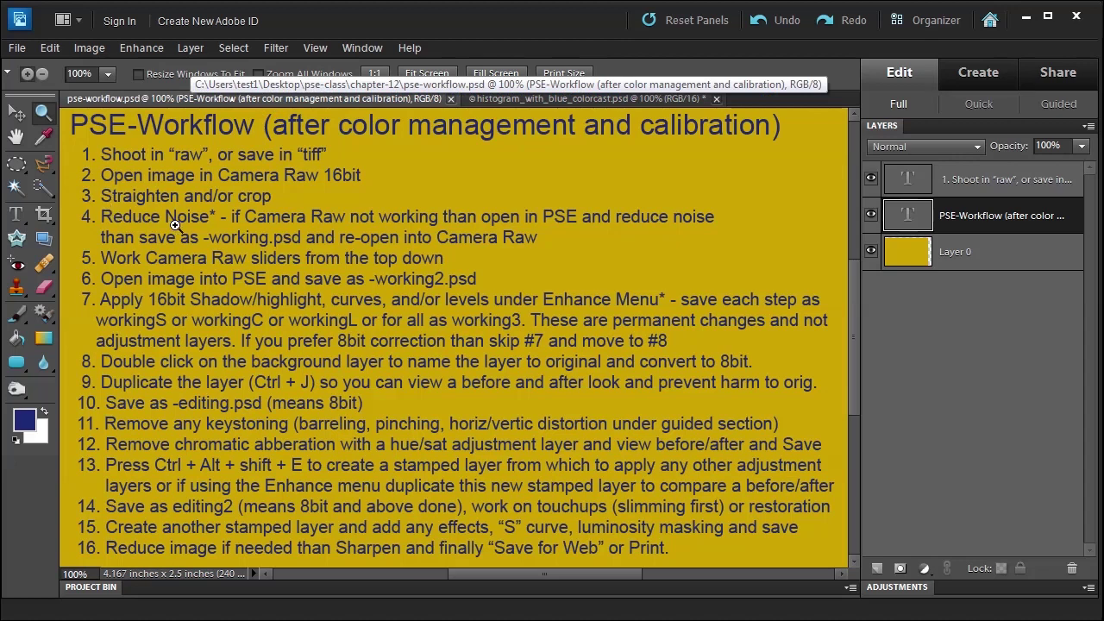